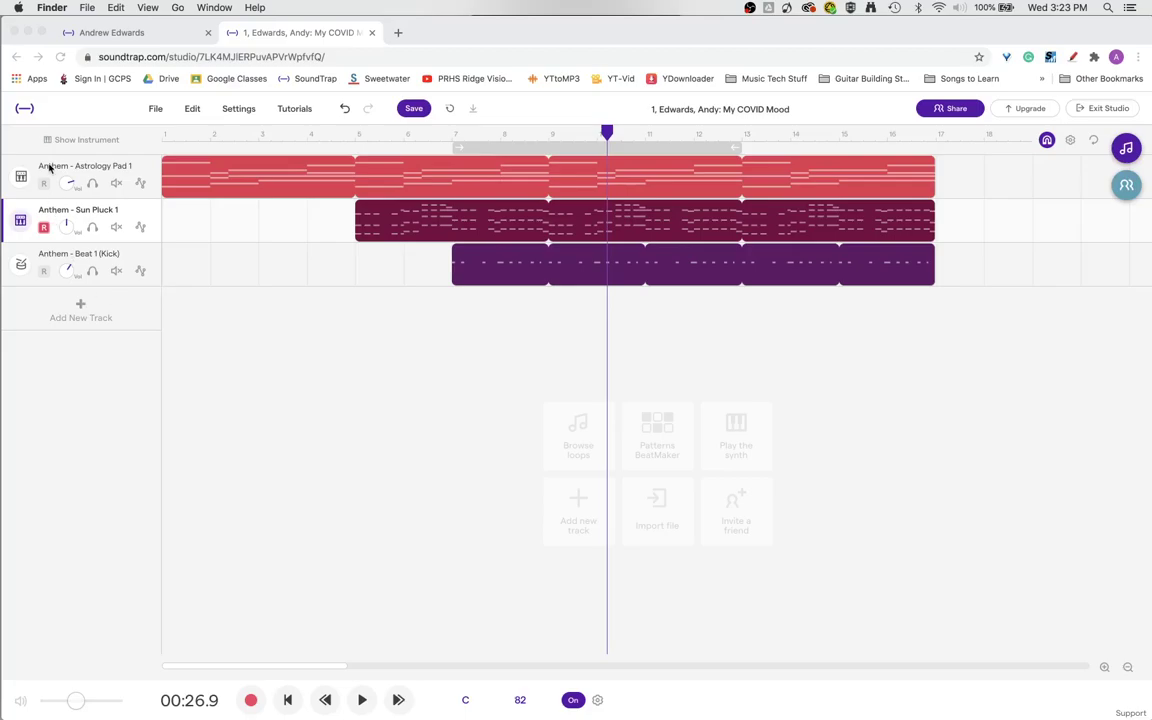
Step: Add a Voice & microphones (Mic) track and turn on looping over bars 7 to 13
{"action": "left_click", "coordinate": [81, 312]}
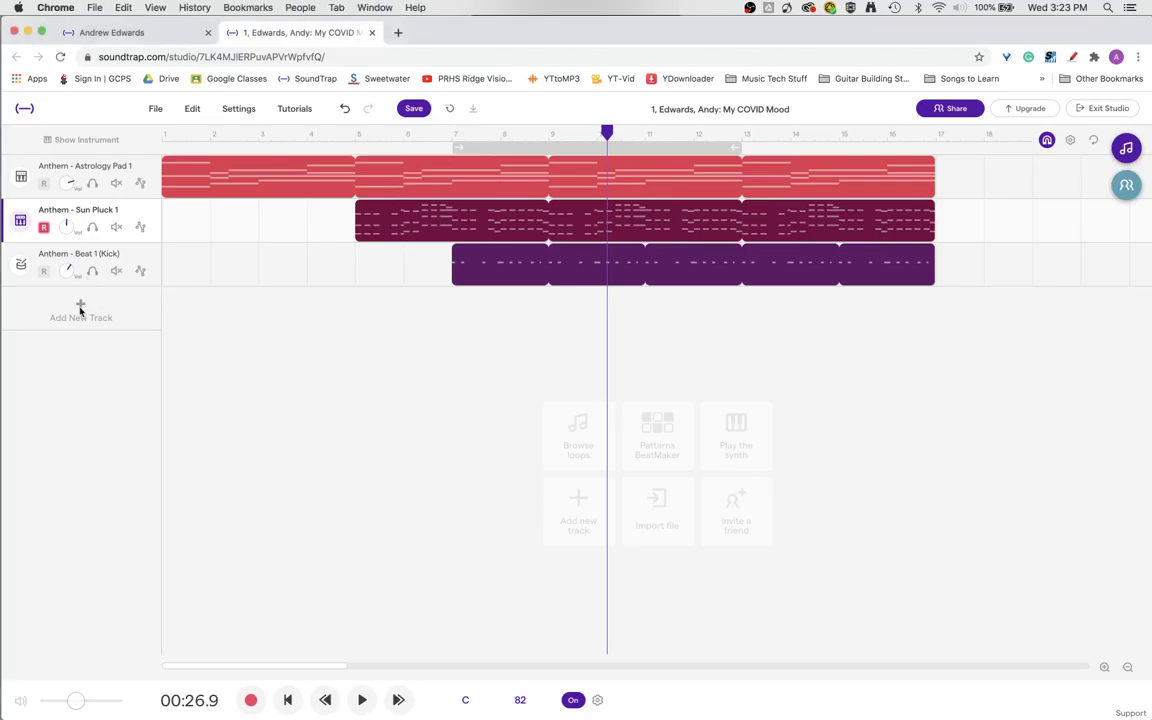
{"action": "left_click", "coordinate": [80, 310]}
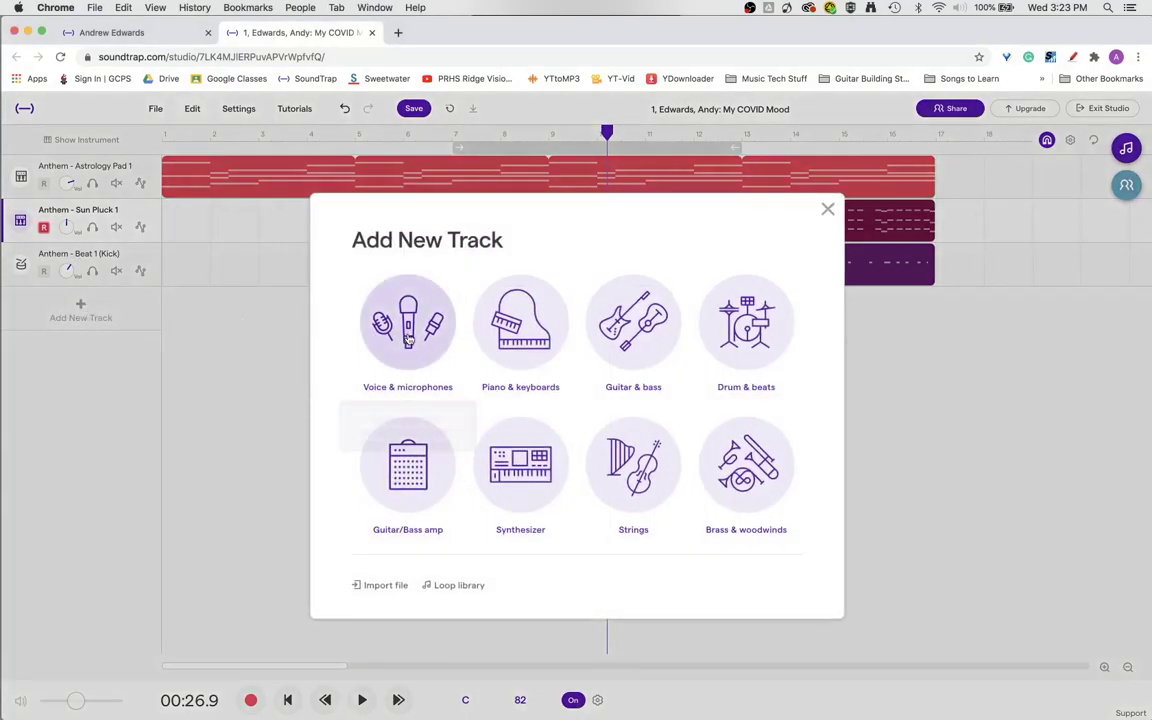
{"action": "left_click", "coordinate": [368, 305]}
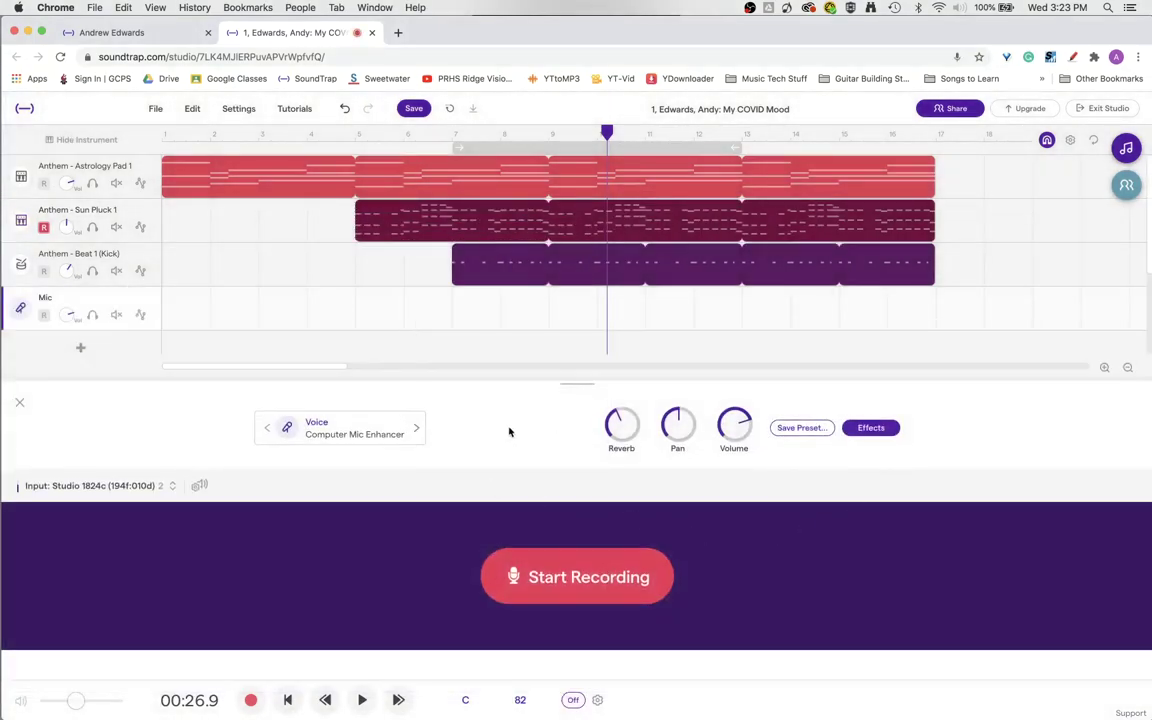
{"action": "left_click", "coordinate": [510, 150]}
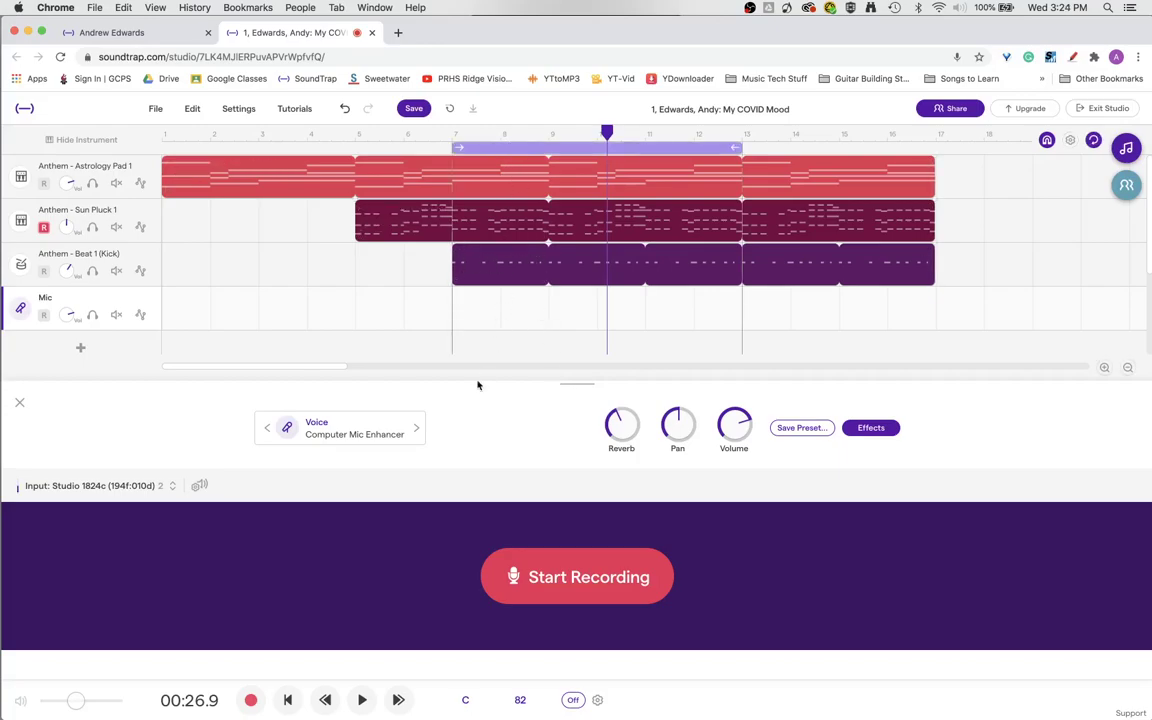
Step: Set the Mic track's input to MacBook Pro Microphone (Built-in) instead of Studio 1824c
{"action": "left_click", "coordinate": [96, 487]}
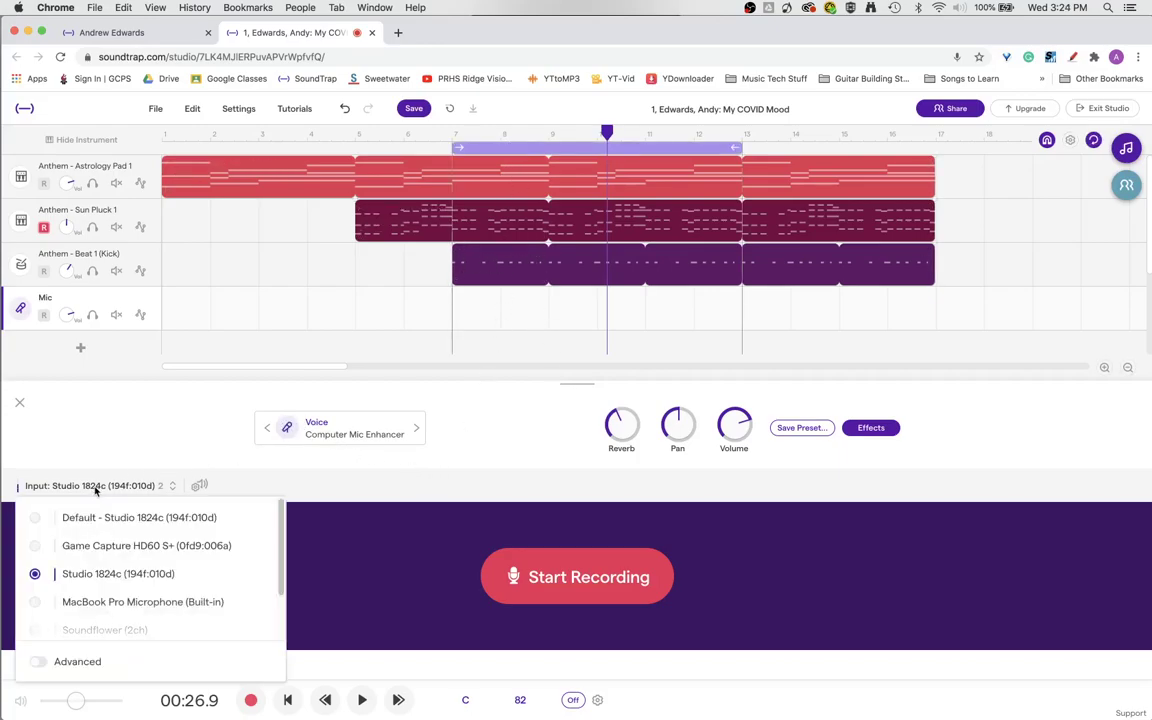
{"action": "left_click", "coordinate": [138, 602]}
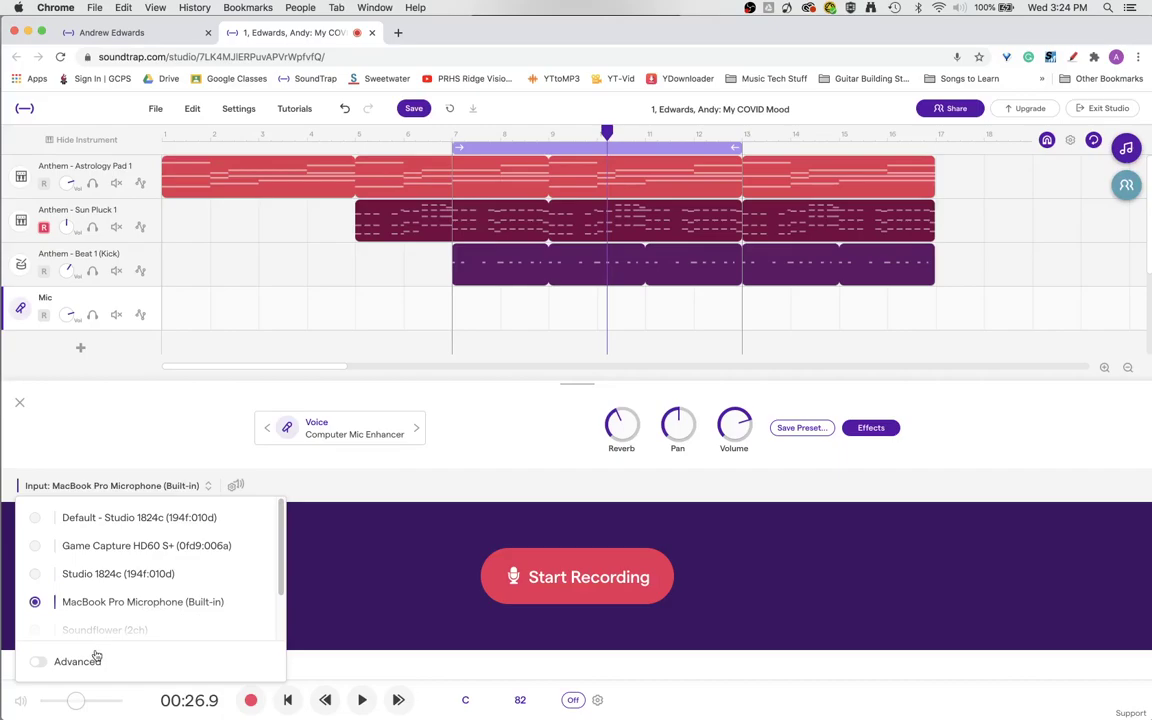
{"action": "left_click", "coordinate": [333, 598]}
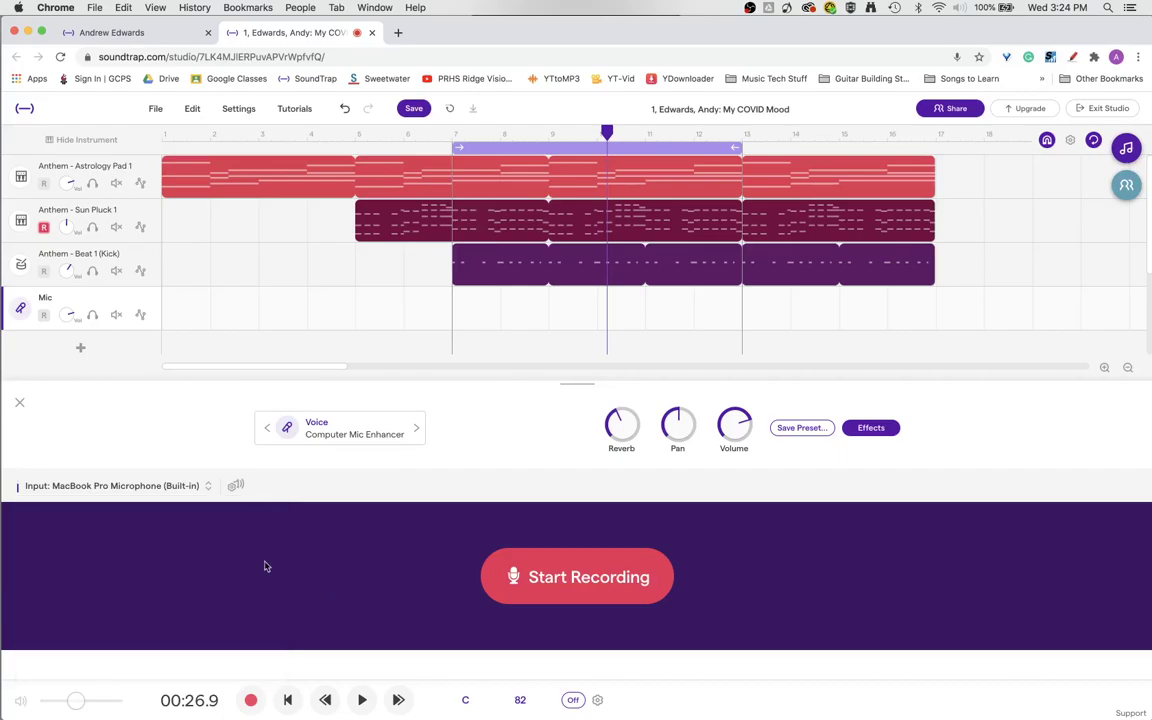
Step: Run the microphone volume check so recording levels are set automatically to avoid clipping
{"action": "left_click", "coordinate": [236, 487]}
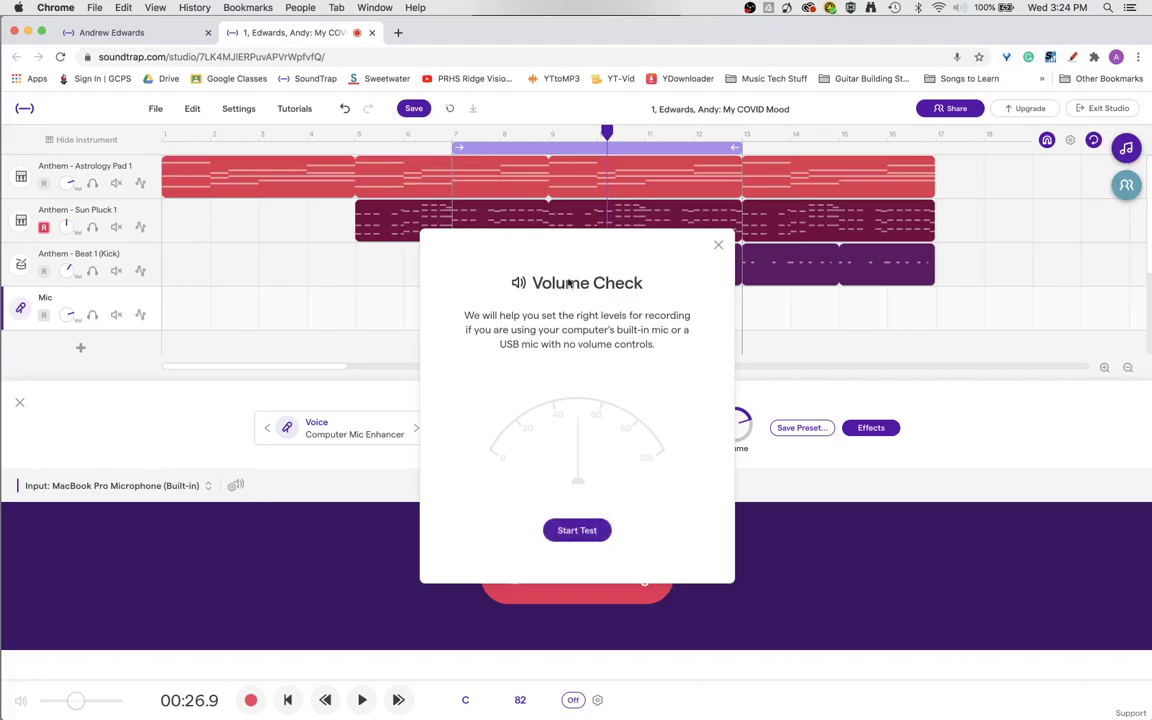
{"action": "left_click", "coordinate": [587, 530]}
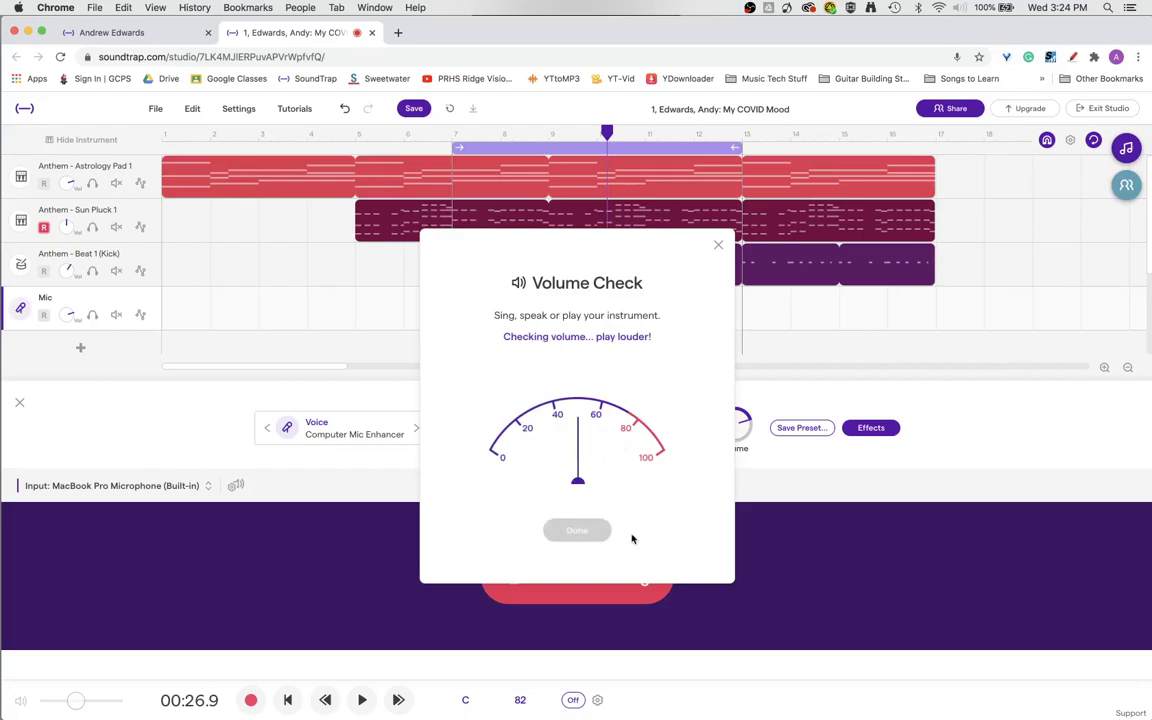
{"action": "left_click", "coordinate": [596, 531]}
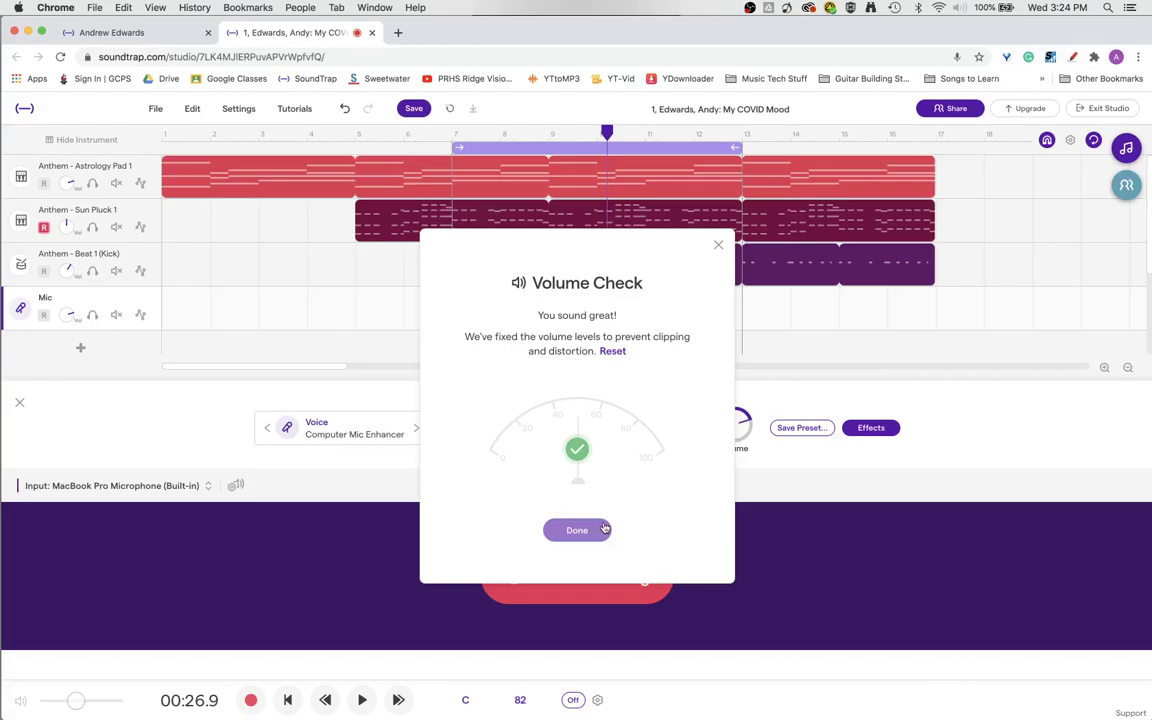
{"action": "left_click", "coordinate": [596, 531]}
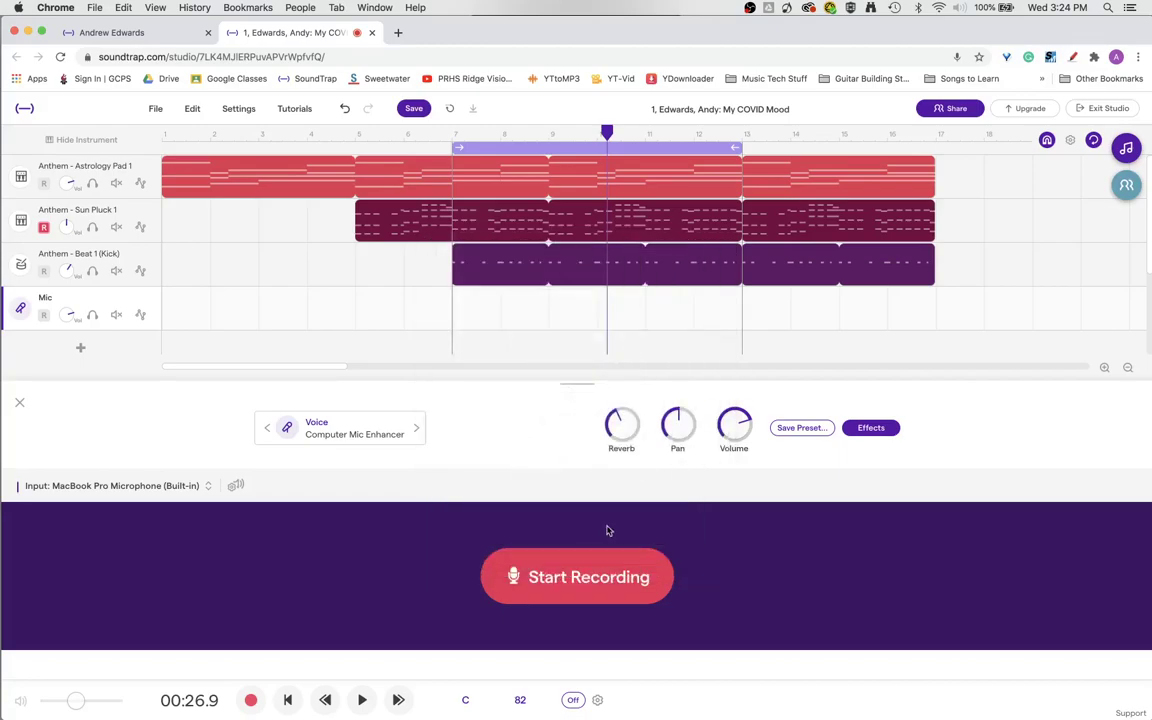
Step: Arm the Mic track with headphones confirmed, turn its reverb fully down, and place the playhead at bar 7
{"action": "left_click", "coordinate": [44, 318]}
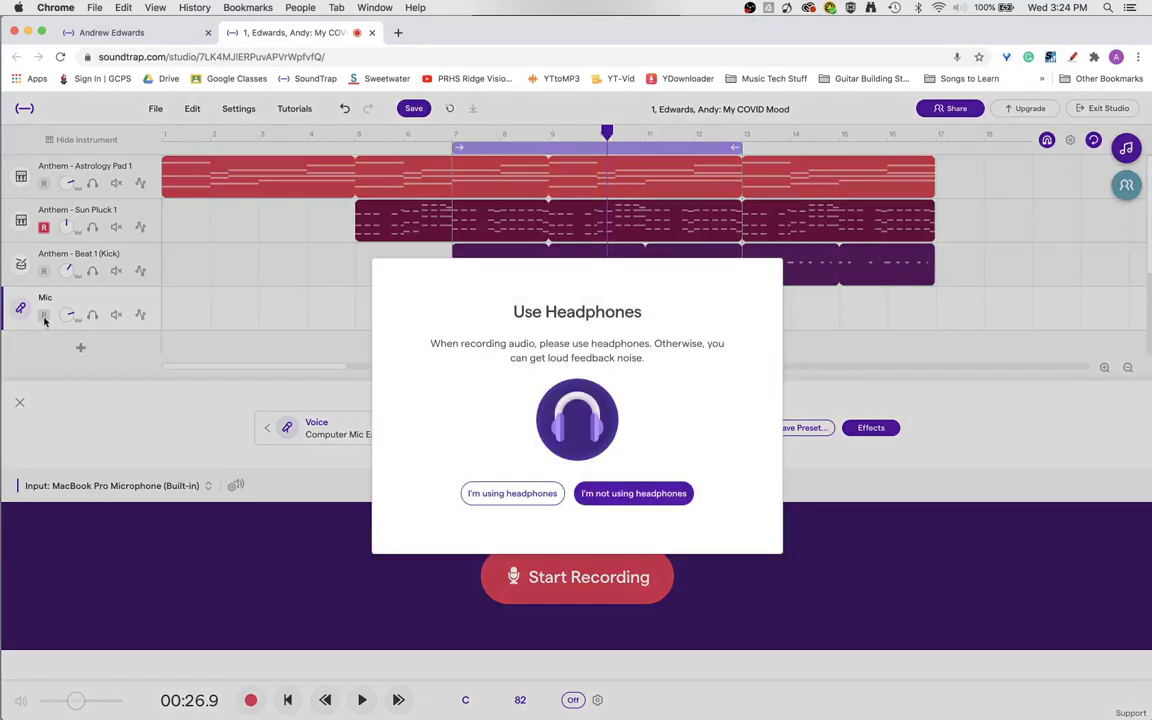
{"action": "left_click", "coordinate": [527, 494]}
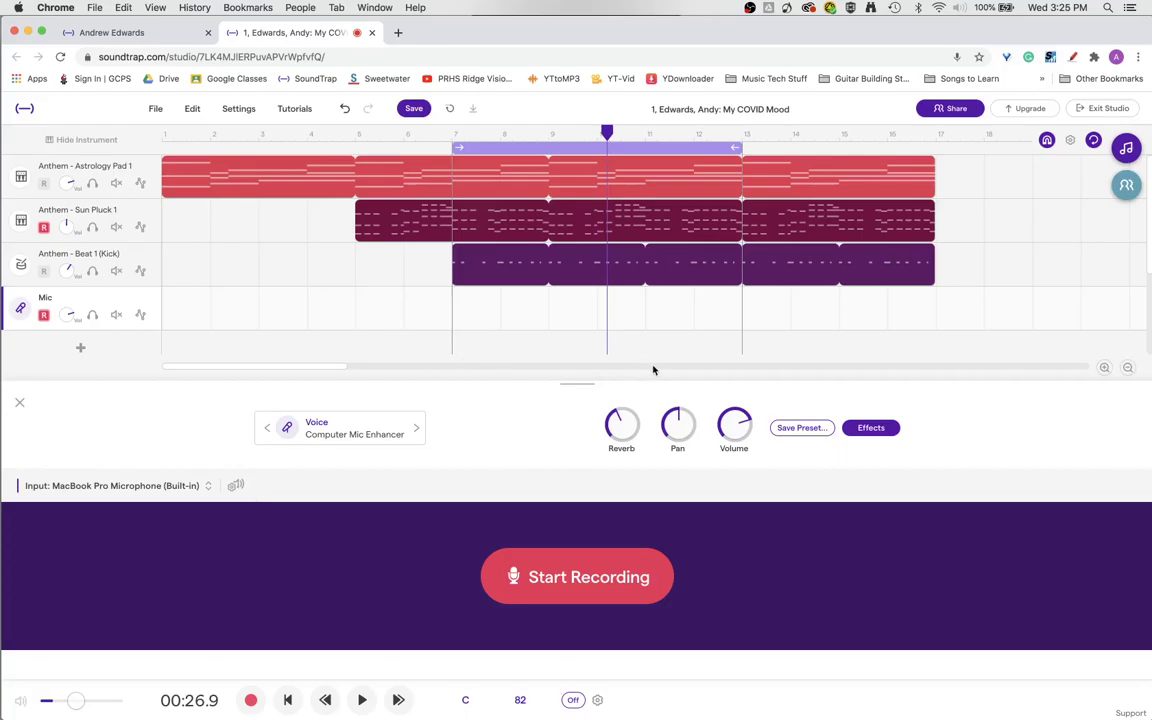
{"action": "left_click_drag", "start_coordinate": [623, 402], "coordinate": [609, 370]}
{"action": "left_click", "coordinate": [453, 135]}
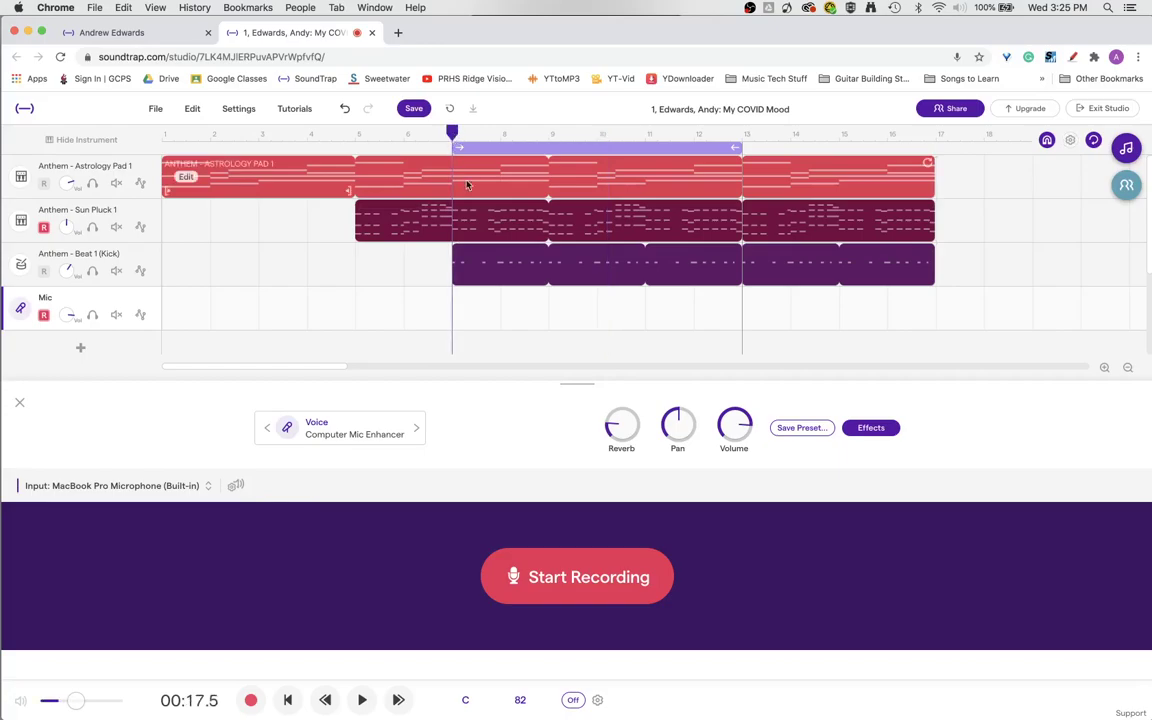
Step: Record a vocal take on the Mic track from bar 7 to about bar 13
{"action": "left_click", "coordinate": [601, 596]}
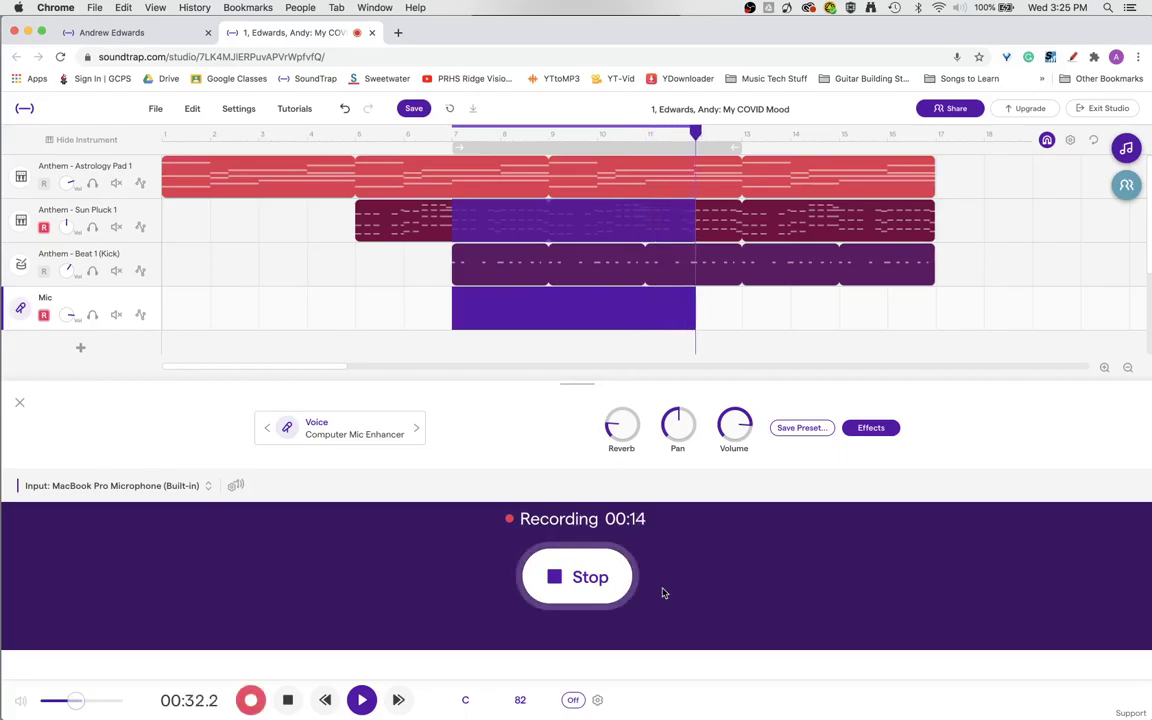
{"action": "left_click", "coordinate": [607, 580]}
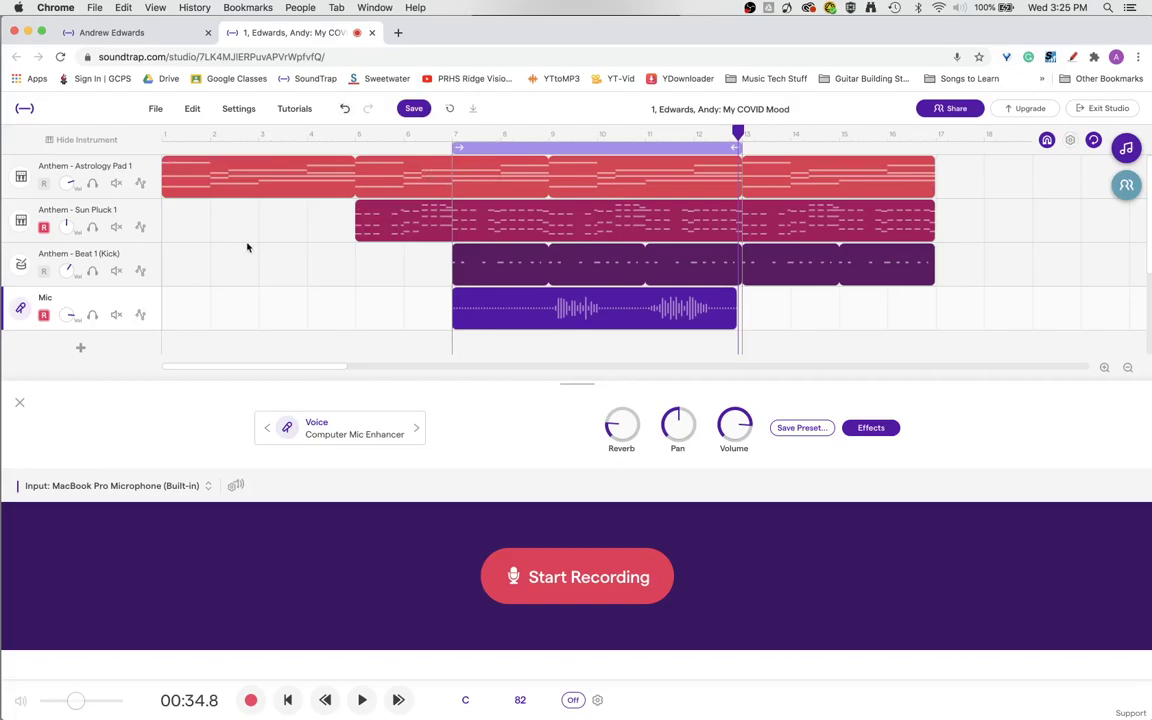
Step: Disarm the Mic track, play the new vocal take from bar 7, and raise the track volume
{"action": "left_click", "coordinate": [43, 315]}
{"action": "left_click", "coordinate": [454, 137]}
{"action": "key", "text": "space"}
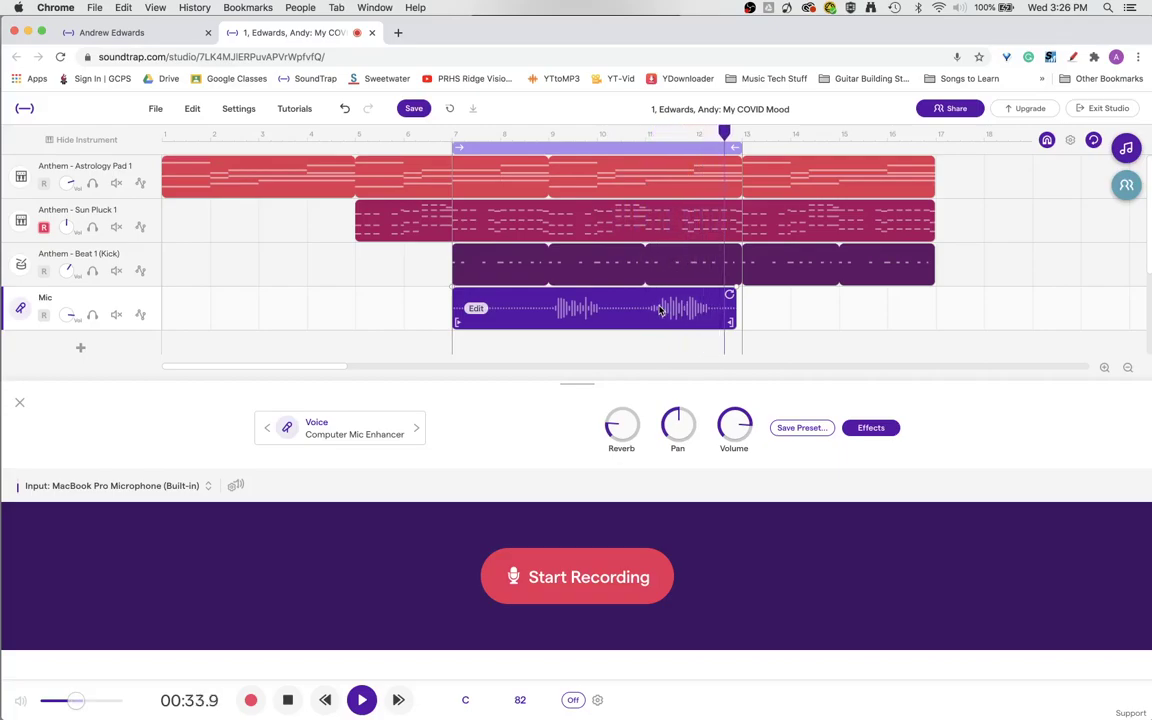
{"action": "key", "text": "space"}
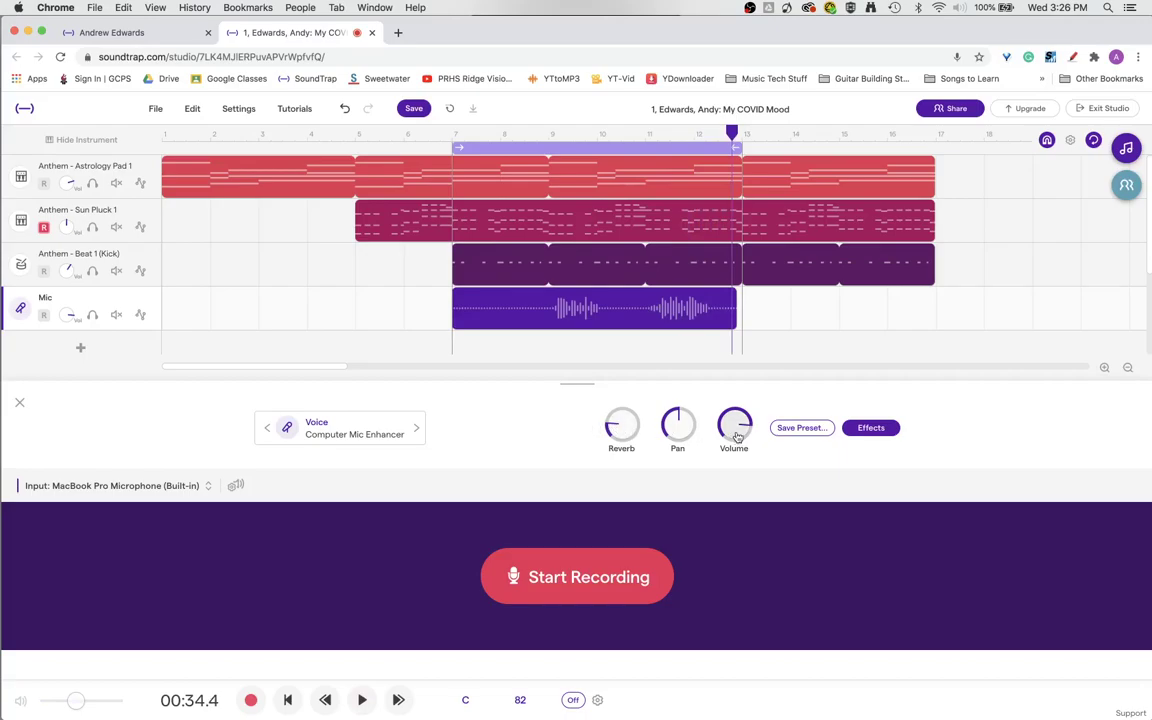
{"action": "left_click_drag", "start_coordinate": [737, 436], "coordinate": [725, 373]}
Step: Change the Mic track's voice preset to Lo-Fi Rap in Instrument Presets
{"action": "left_click", "coordinate": [300, 428]}
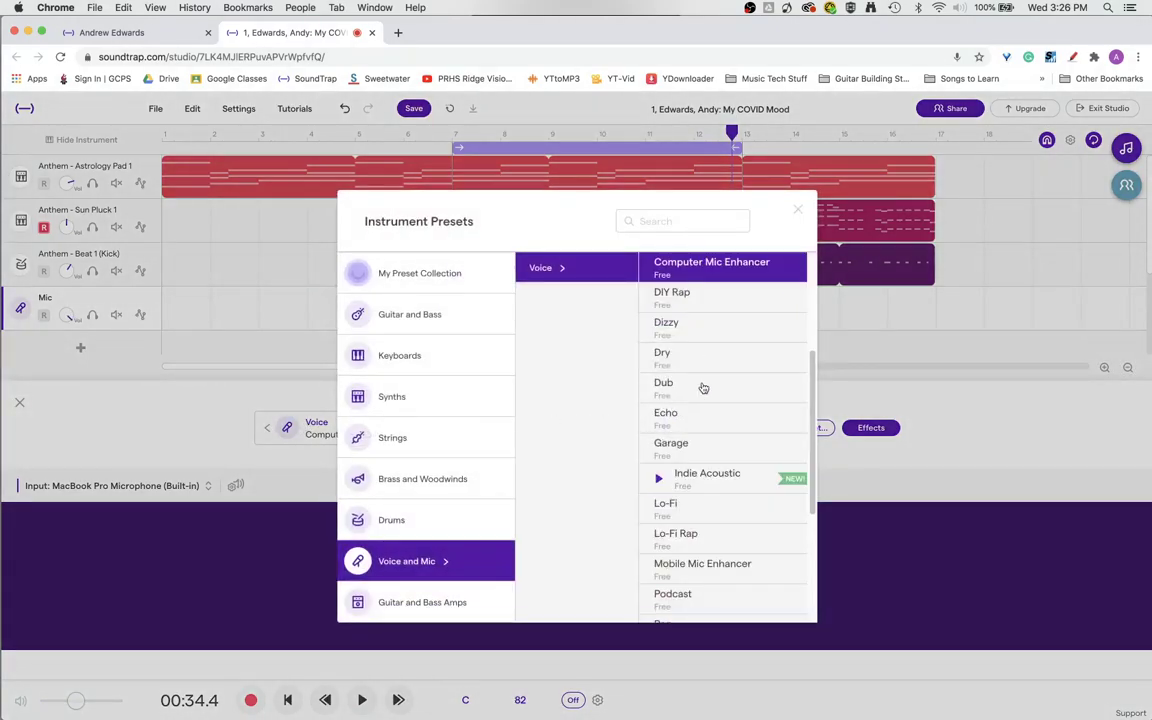
{"action": "scroll", "coordinate": [725, 483], "scroll_direction": "down", "scroll_amount": 5}
{"action": "left_click", "coordinate": [691, 335]}
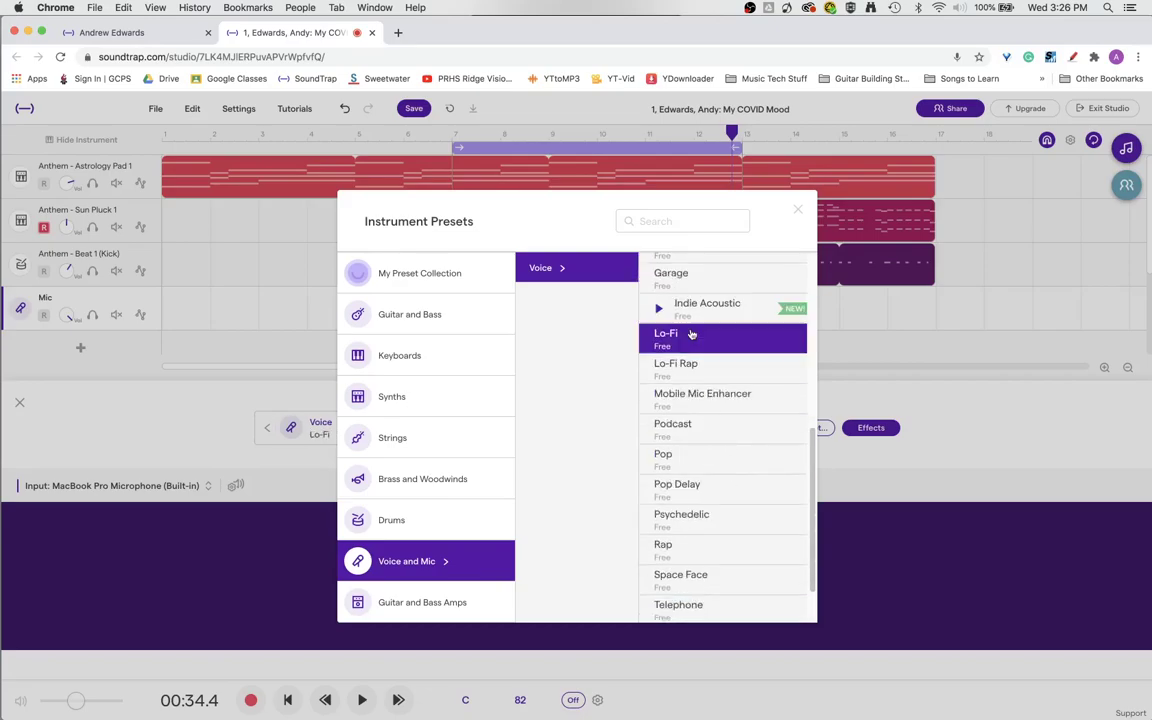
{"action": "left_click", "coordinate": [700, 364]}
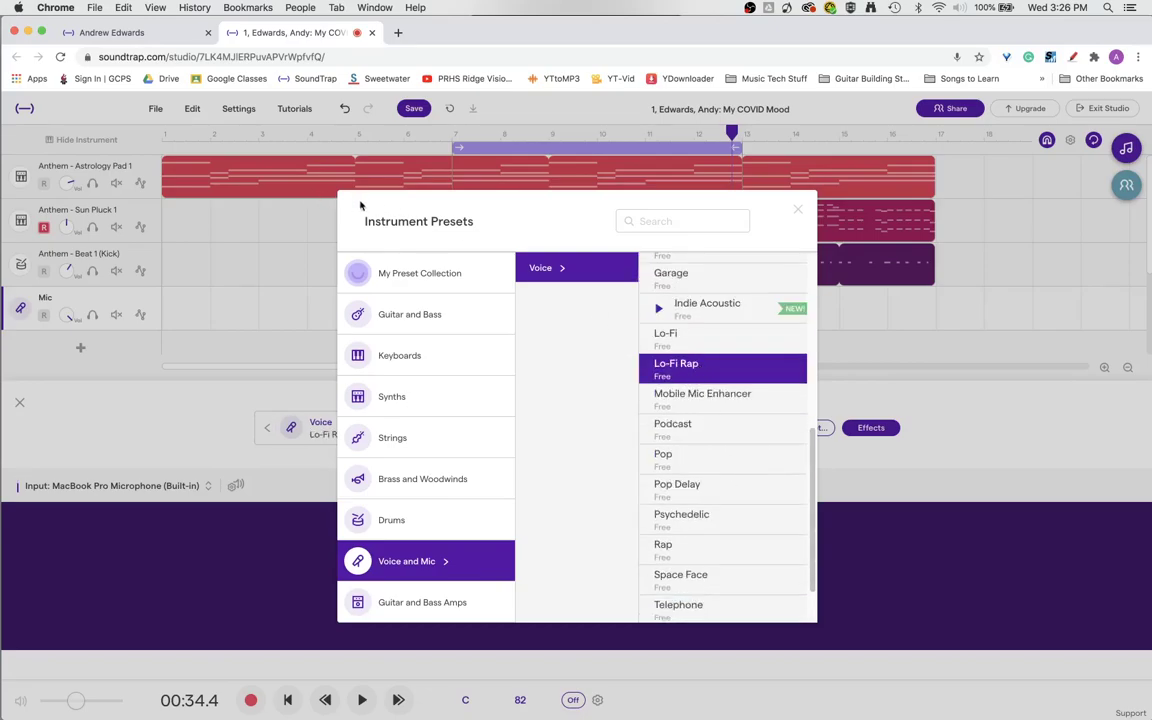
{"action": "left_click", "coordinate": [798, 210]}
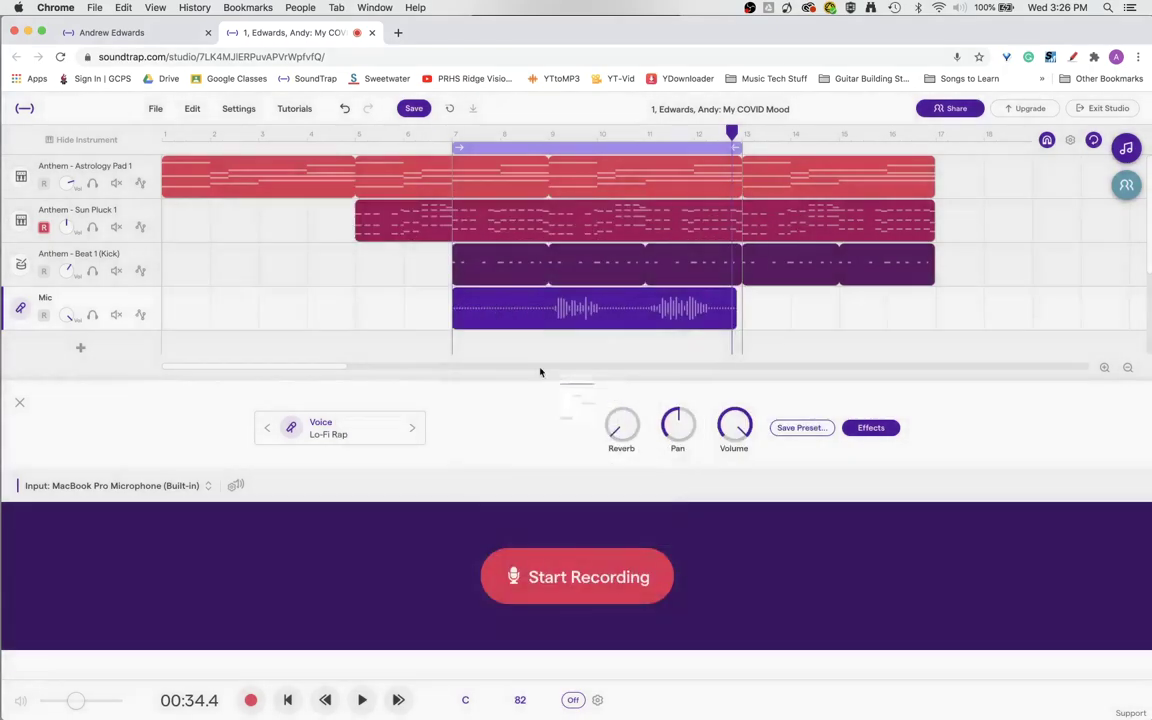
{"action": "left_click", "coordinate": [333, 436]}
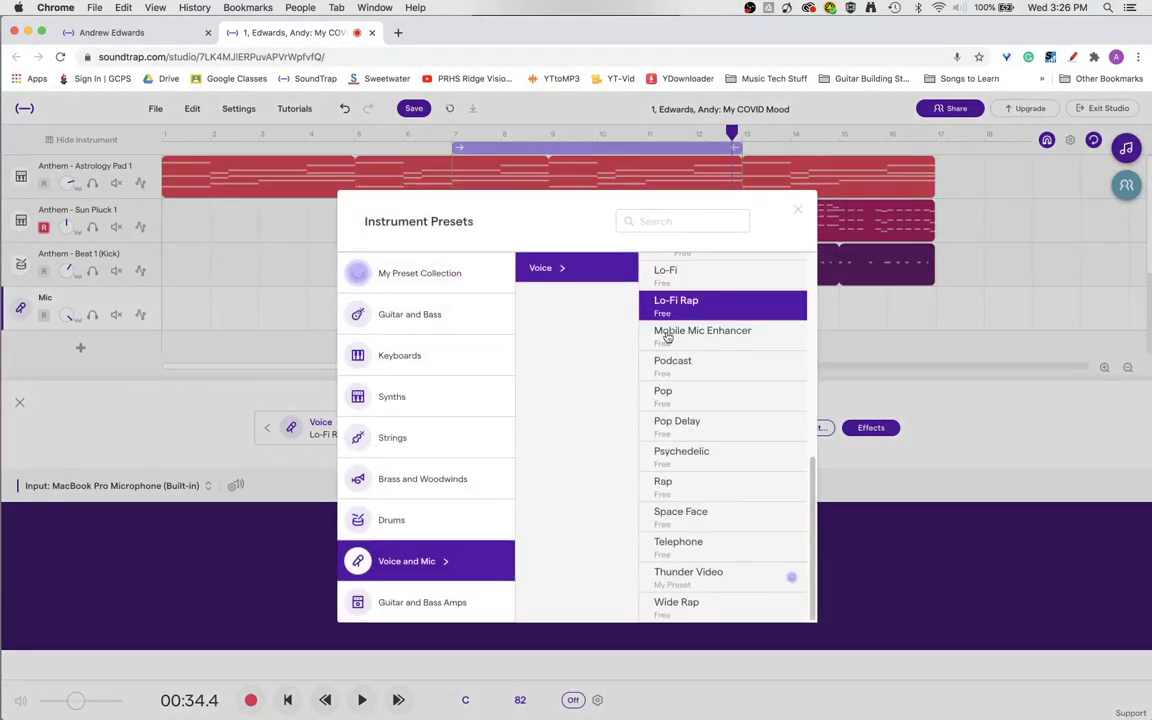
{"action": "left_click", "coordinate": [798, 210]}
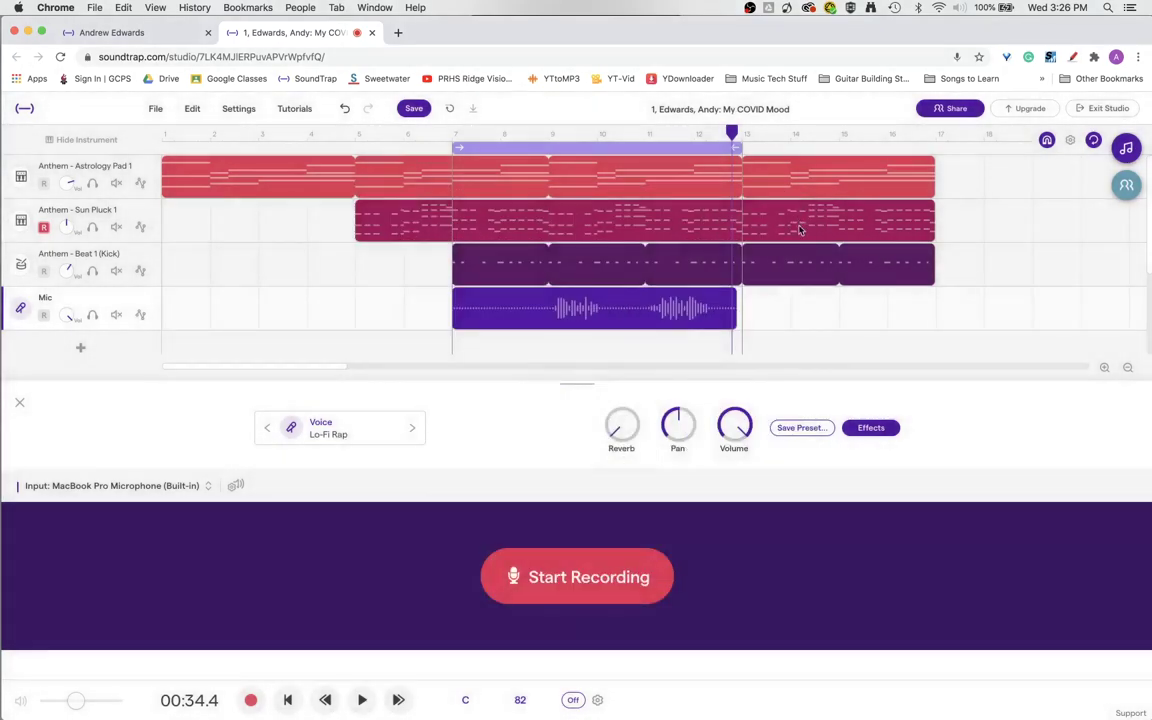
Step: Solo the Mic track, turn looping off, and play the vocal from bar 8
{"action": "left_click", "coordinate": [92, 314]}
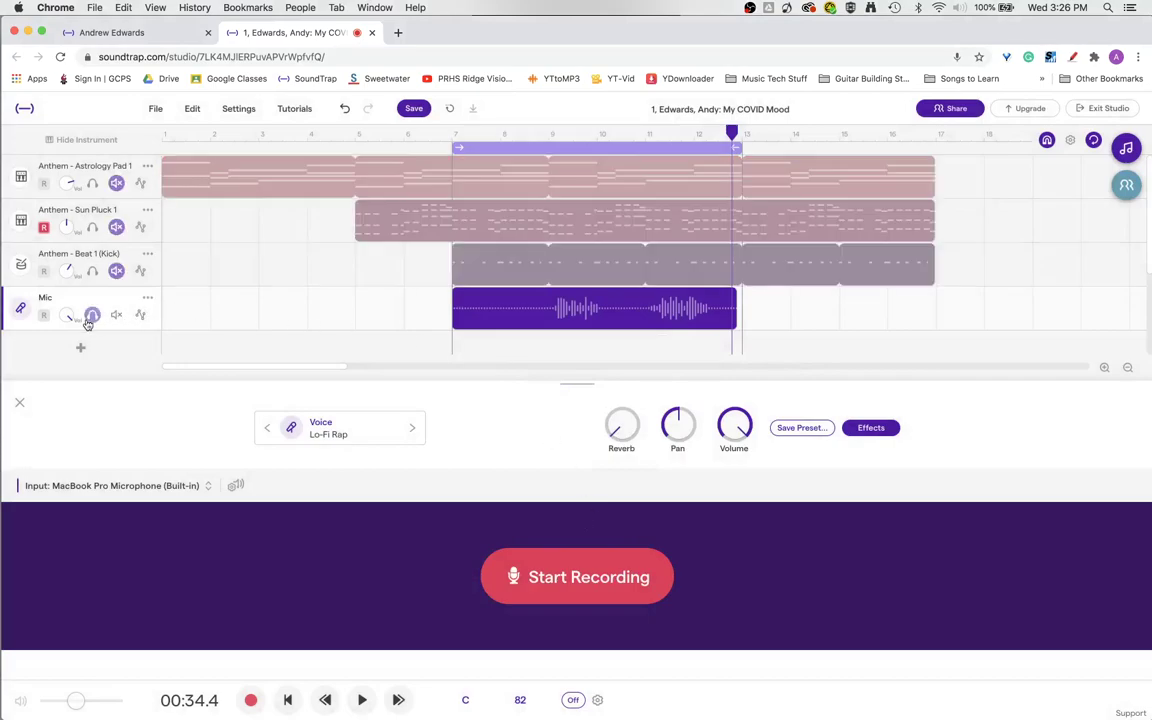
{"action": "left_click", "coordinate": [536, 134]}
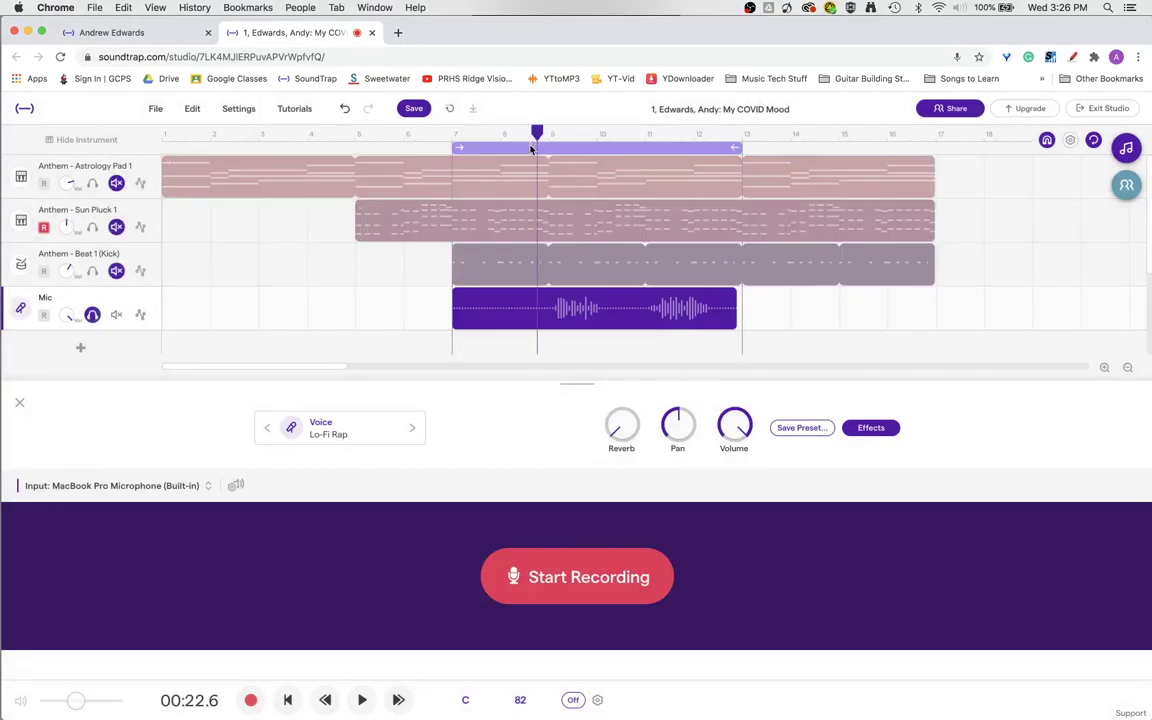
{"action": "left_click", "coordinate": [533, 151]}
{"action": "key", "text": "space"}
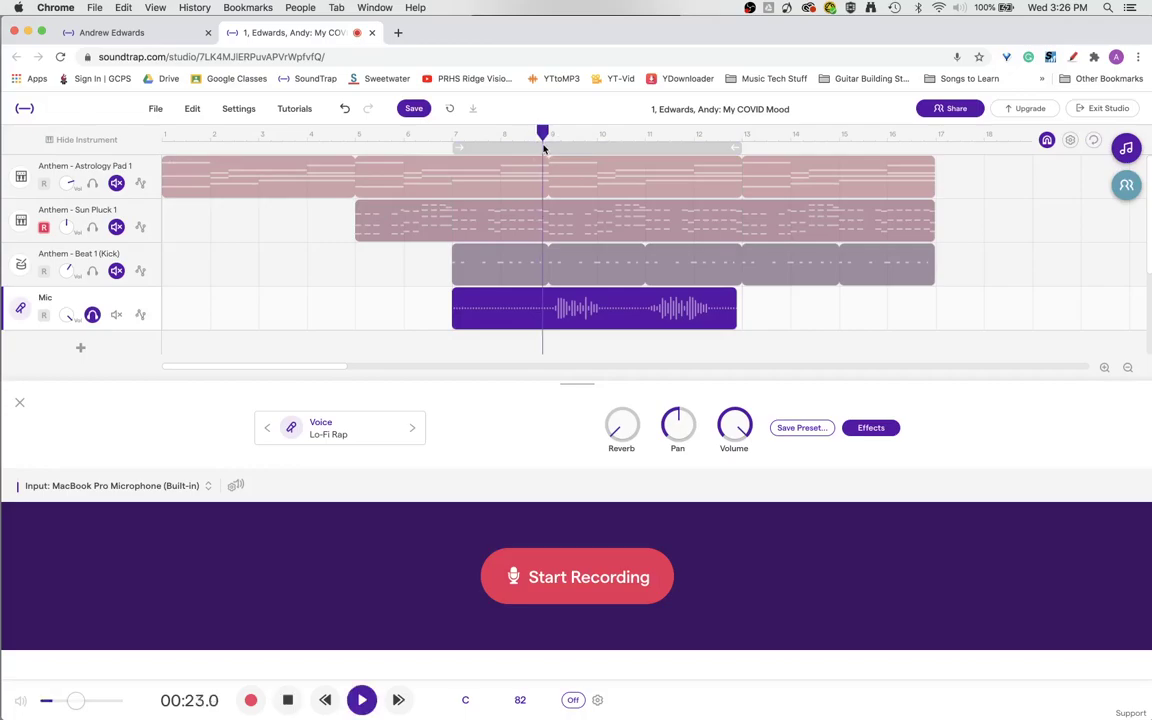
Step: Switch the Mic track's voice preset to Telephone and replay the vocal from around bar 8
{"action": "key", "text": "space"}
{"action": "left_click", "coordinate": [372, 428]}
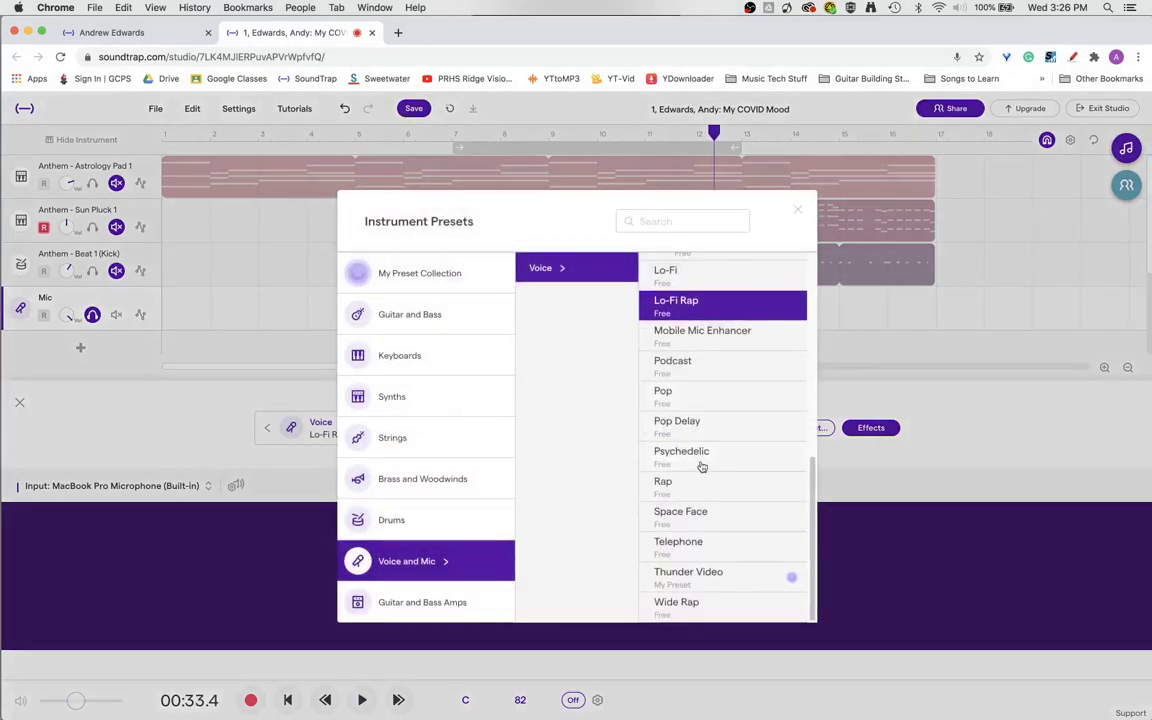
{"action": "left_click", "coordinate": [690, 545]}
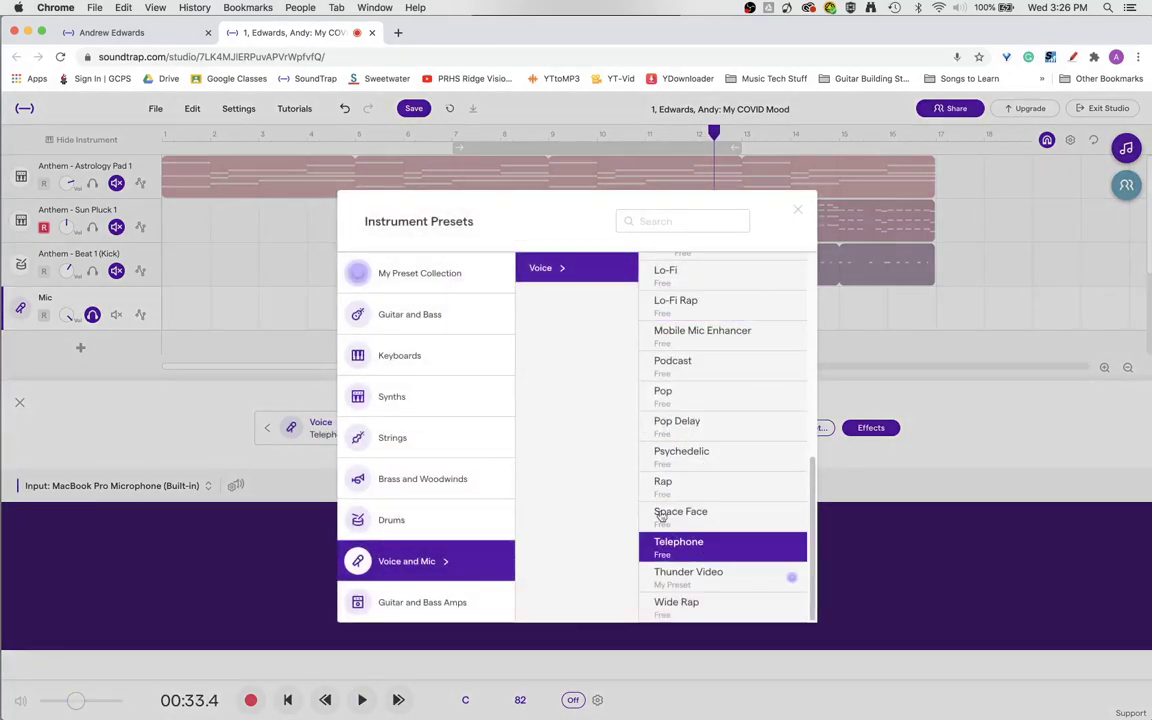
{"action": "left_click", "coordinate": [700, 178]}
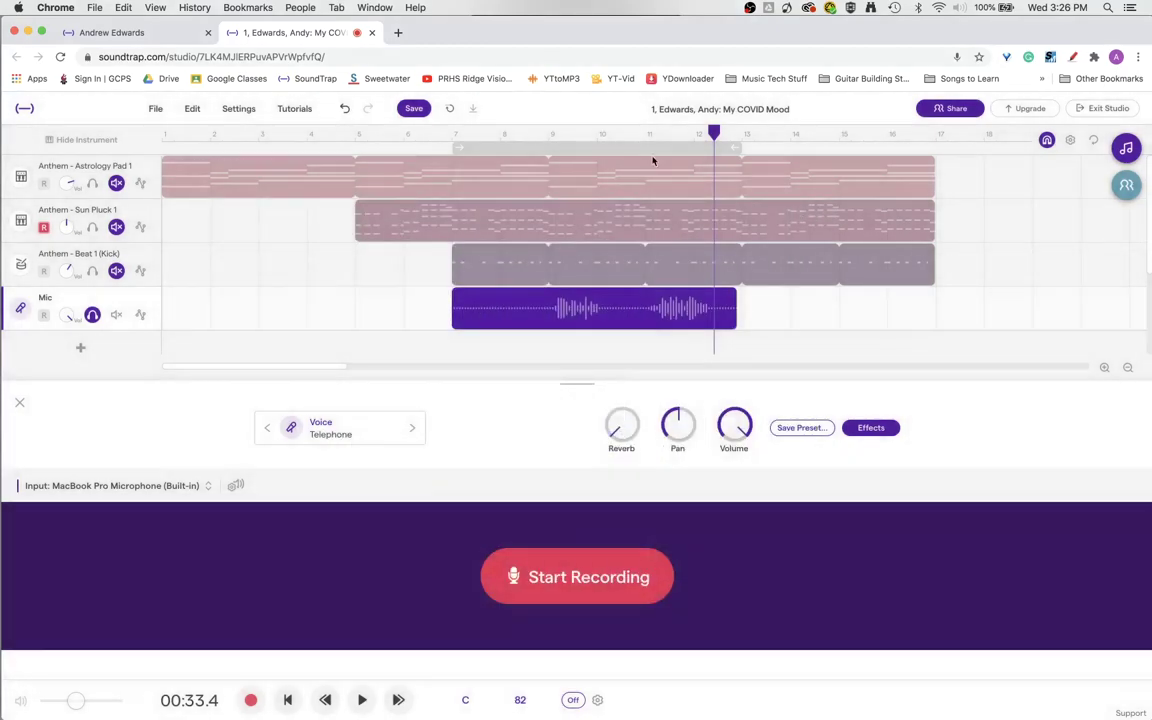
{"action": "left_click", "coordinate": [539, 133]}
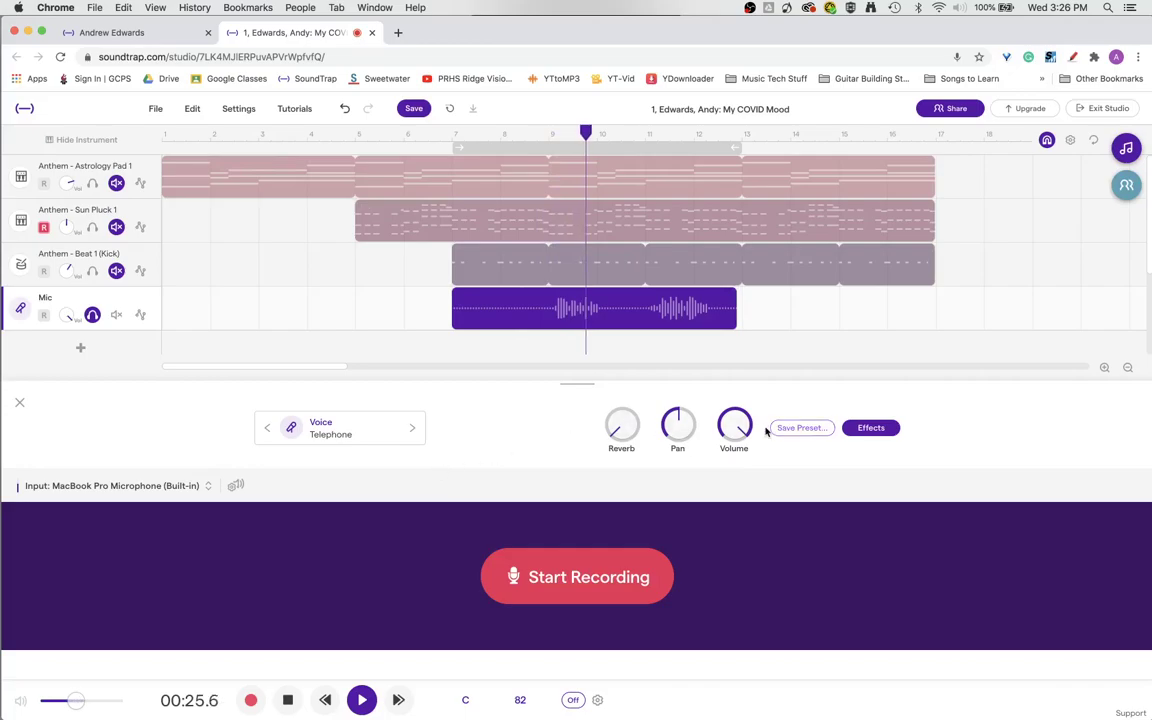
{"action": "mouse_move", "coordinate": [718, 314]}
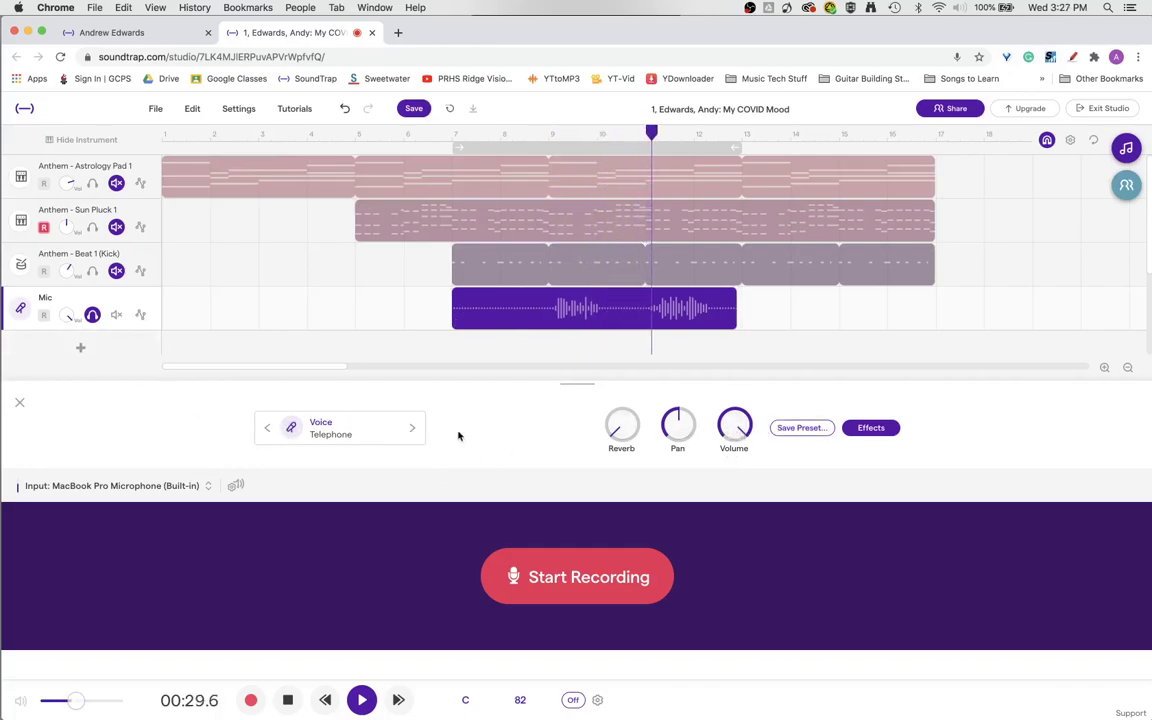
Step: Unsolo the Mic track, play all tracks from bar 8, and stop playback at bar 13
{"action": "left_click", "coordinate": [92, 316]}
{"action": "left_click", "coordinate": [93, 315]}
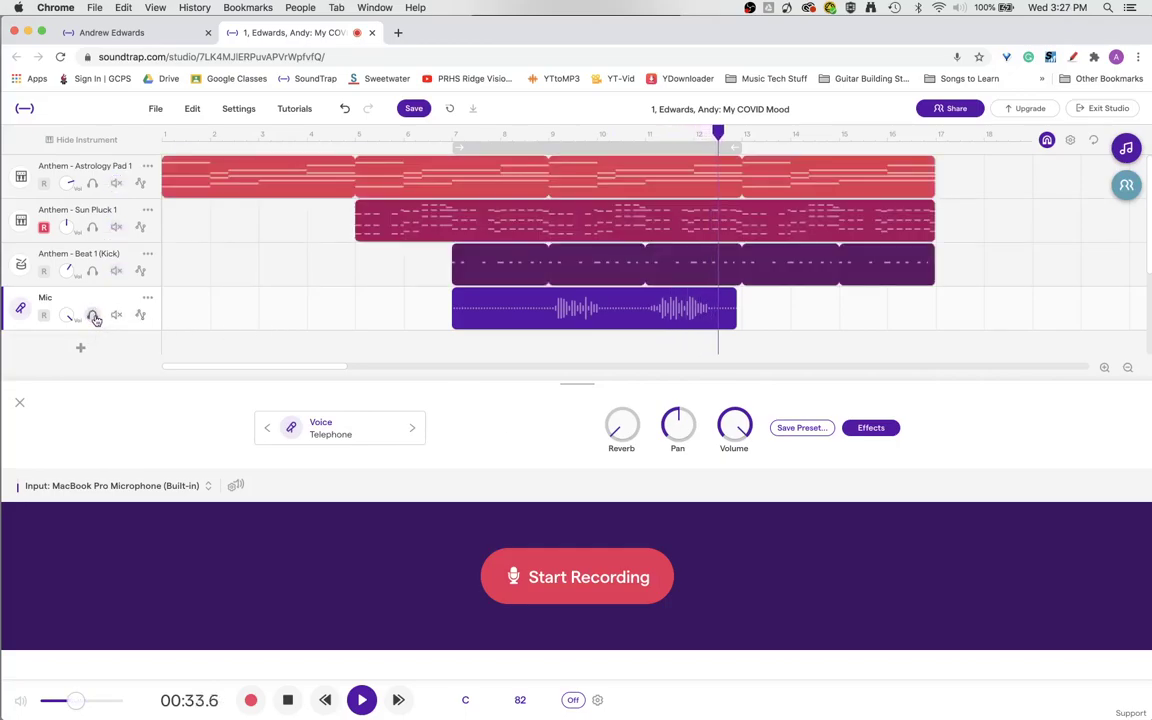
{"action": "left_click", "coordinate": [530, 134]}
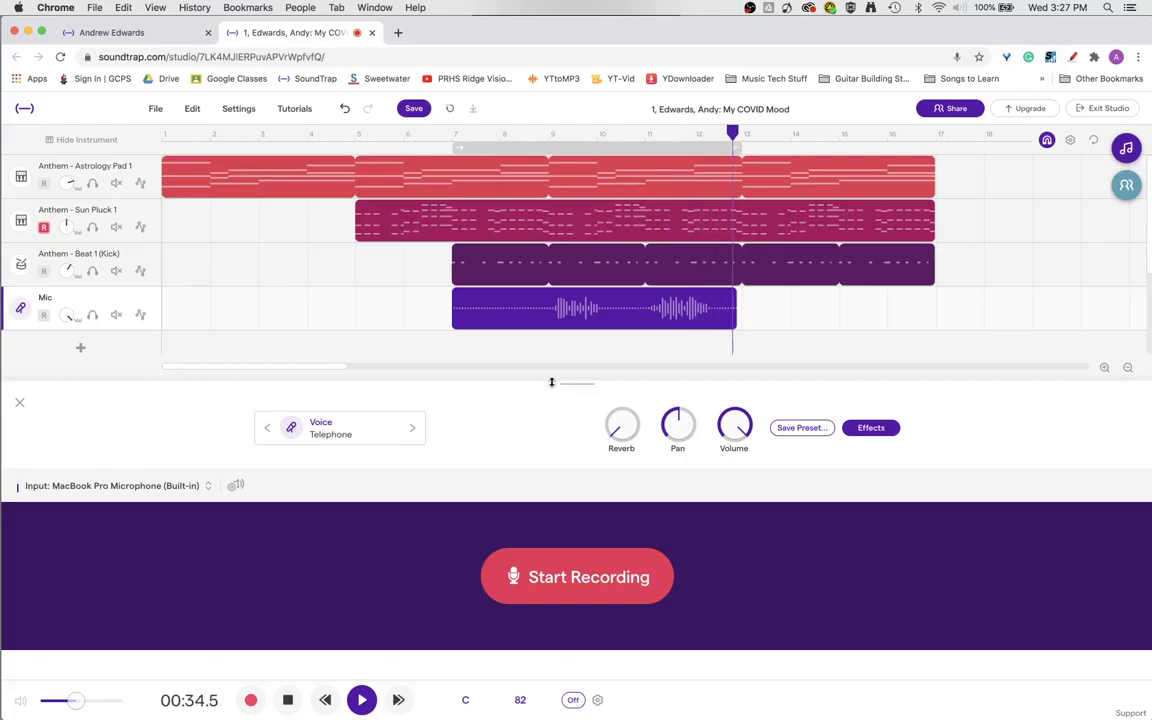
{"action": "key", "text": "space"}
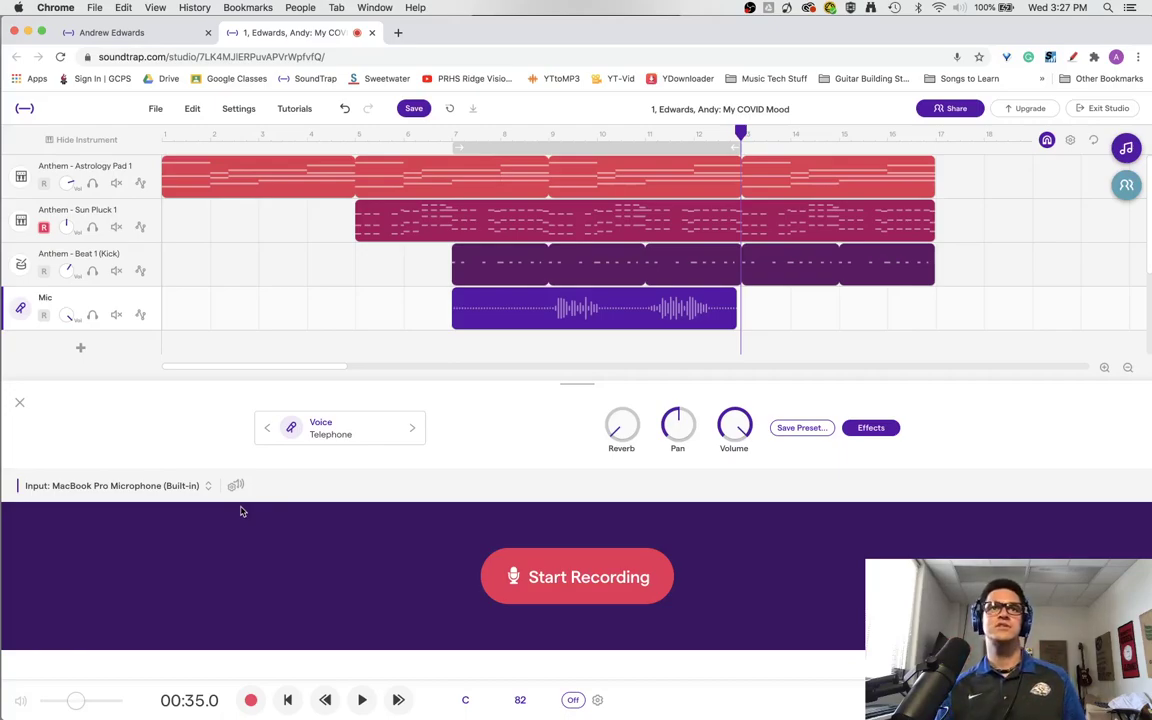
{"action": "left_click", "coordinate": [190, 485]}
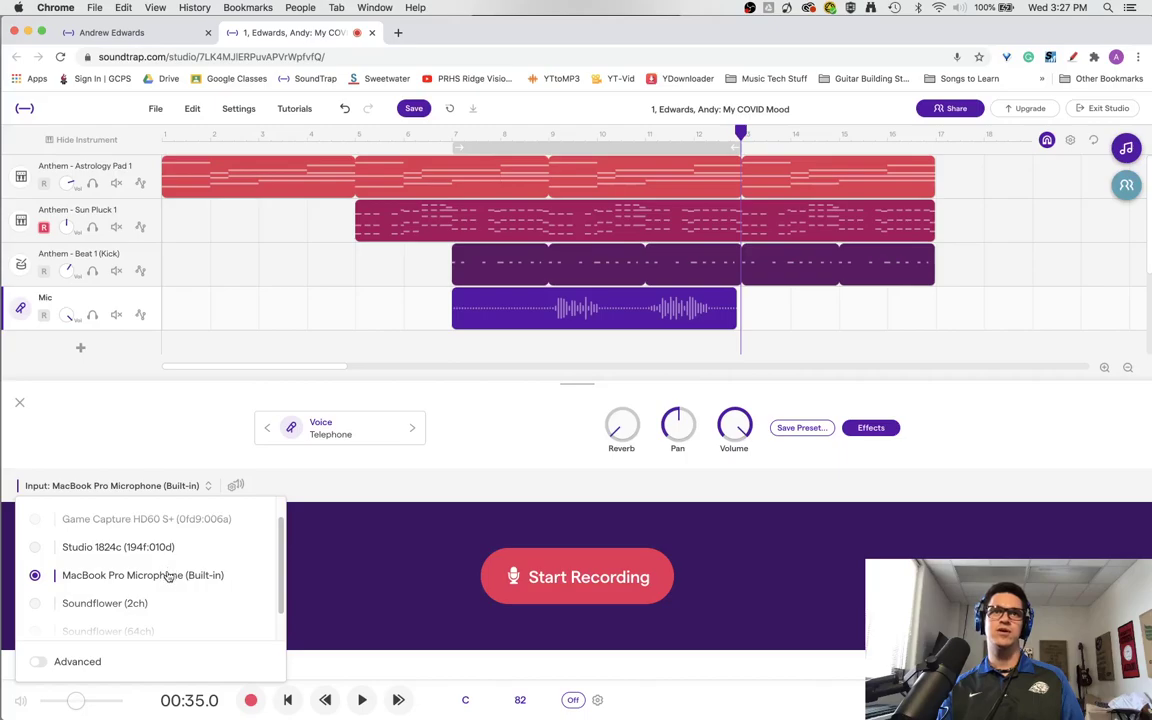
{"action": "left_click", "coordinate": [335, 570]}
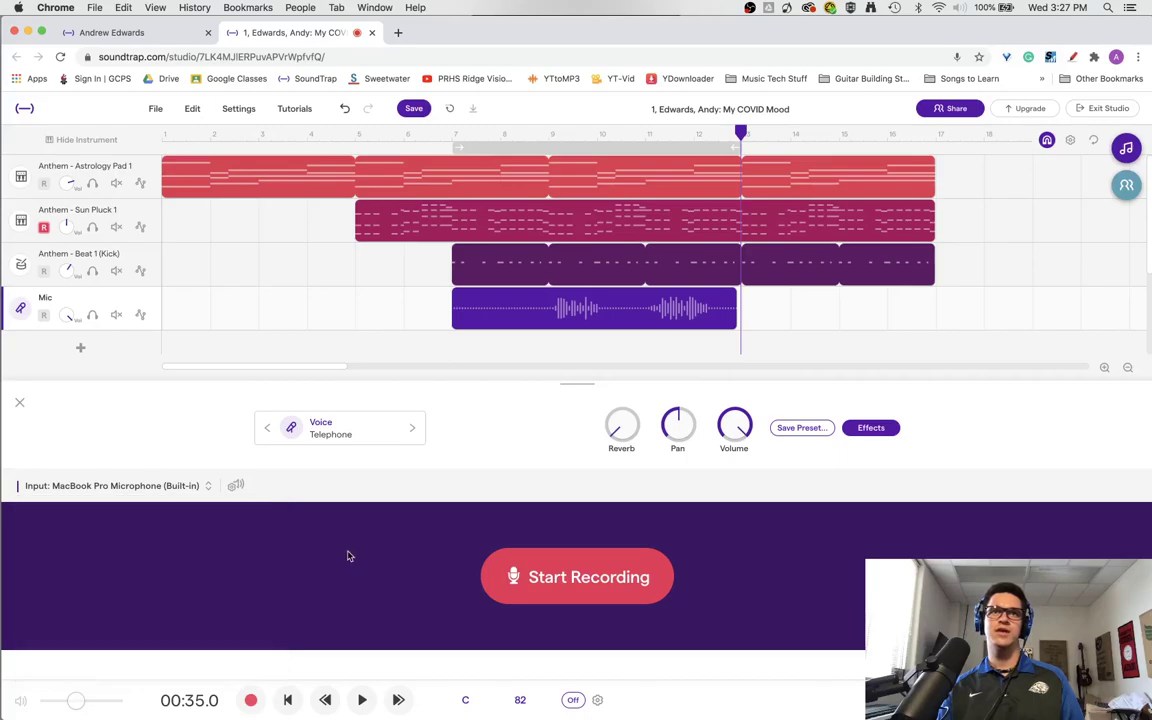
{"action": "left_click", "coordinate": [236, 487]}
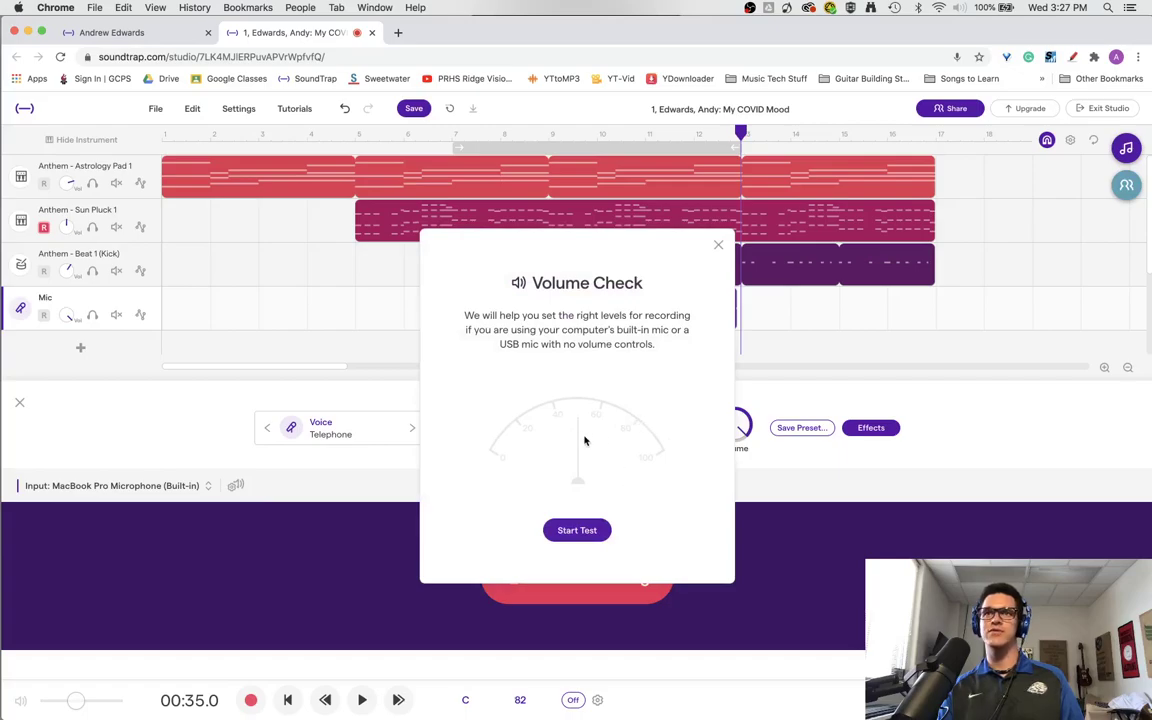
{"action": "left_click", "coordinate": [717, 246]}
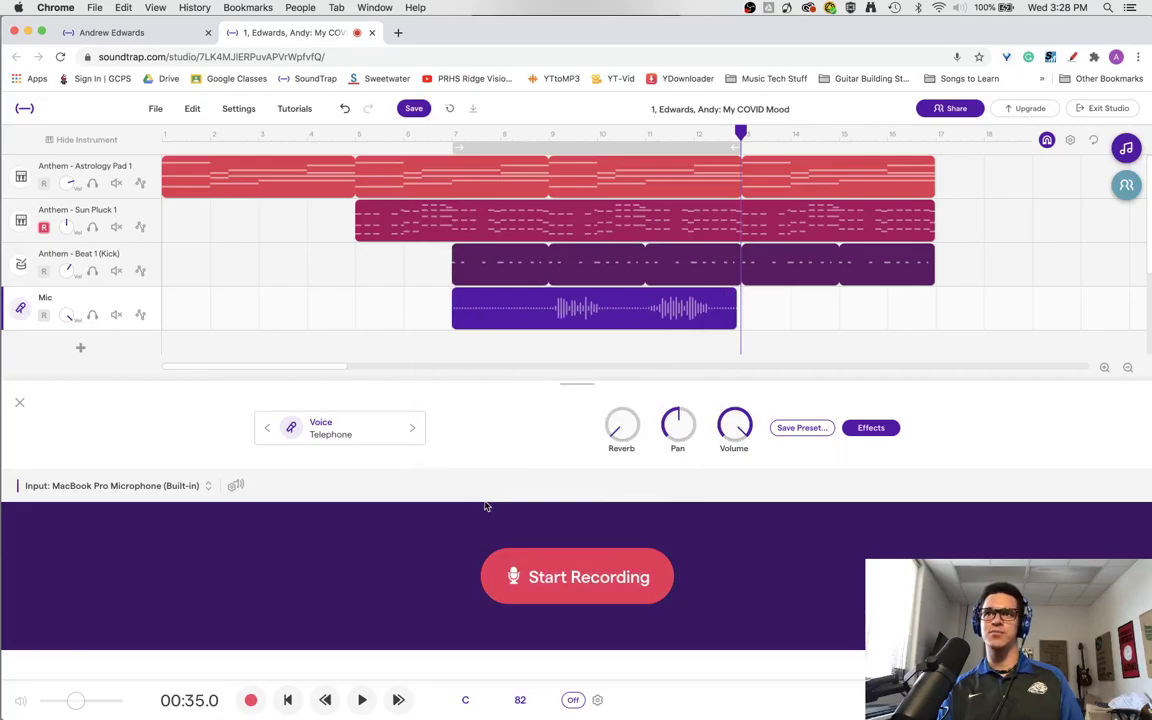